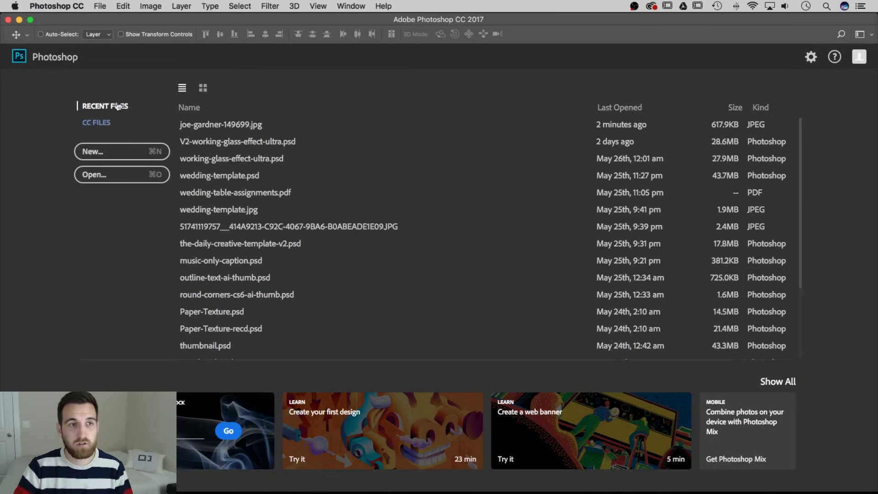
# Step: Create Untitled-1 from the Letter preset: 8.5 x 11 inches, 300 Pixels/Inch, white background
pyautogui.click(96, 5)
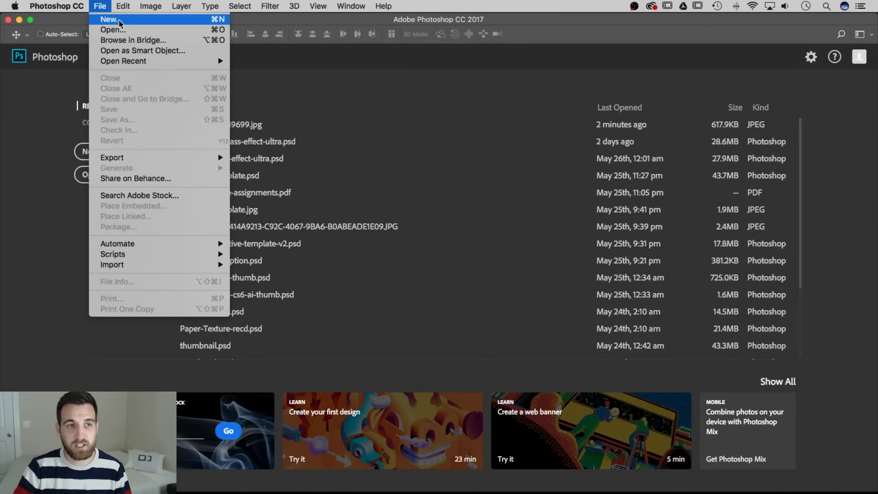
pyautogui.click(154, 23)
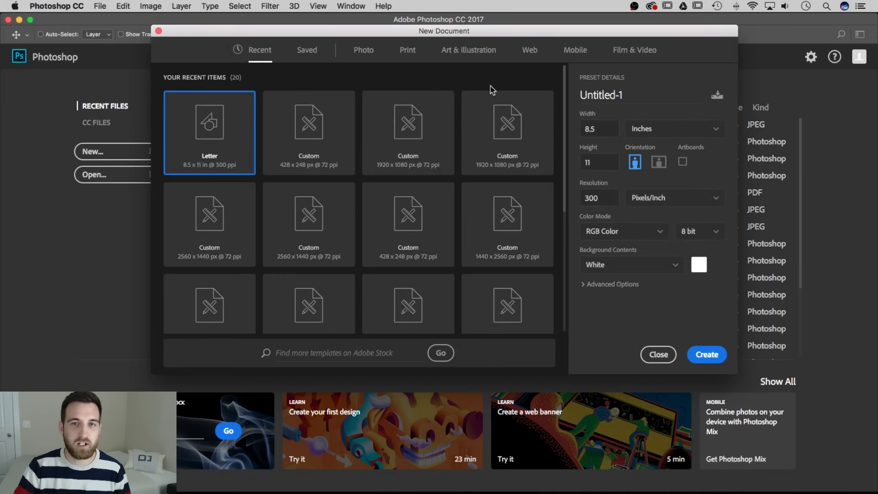
pyautogui.moveTo(512, 30); pyautogui.dragTo(477, 60)
pyautogui.click(556, 159)
pyautogui.click(558, 193)
pyautogui.click(569, 229)
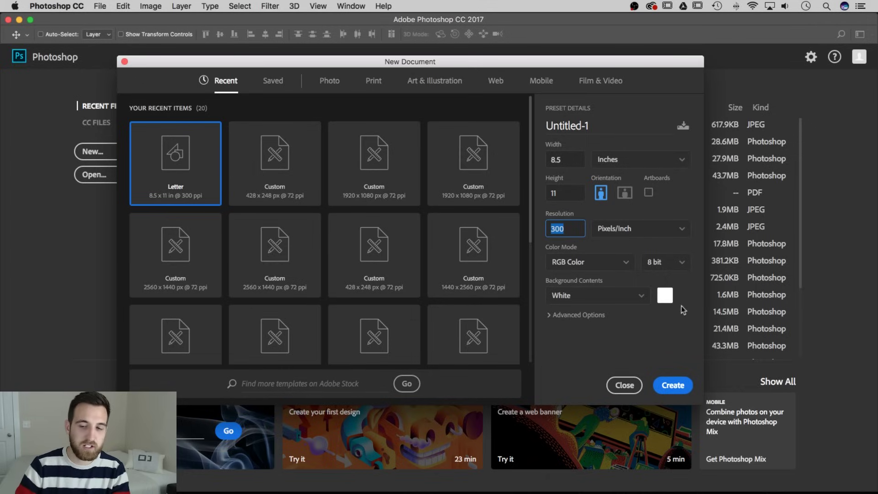
pyautogui.click(679, 390)
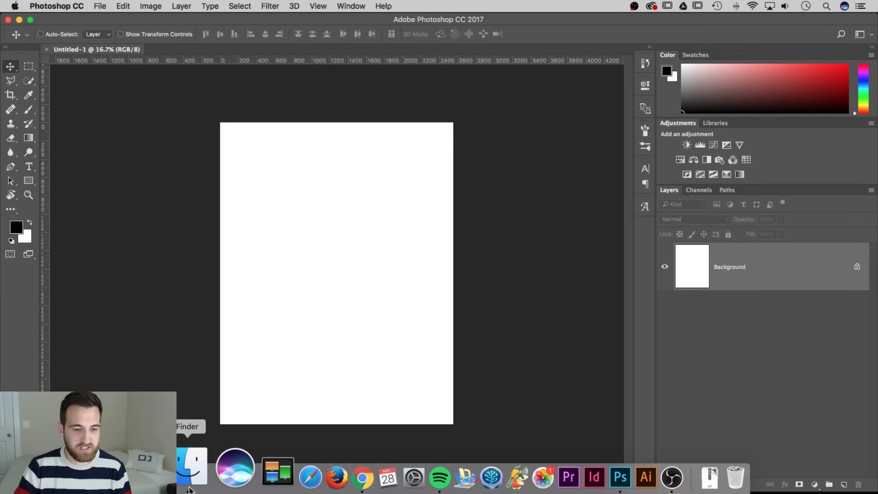
# Step: Open joe-gardner-149699.jpg from Finder's images folder as a second Photoshop document
pyautogui.click(190, 489)
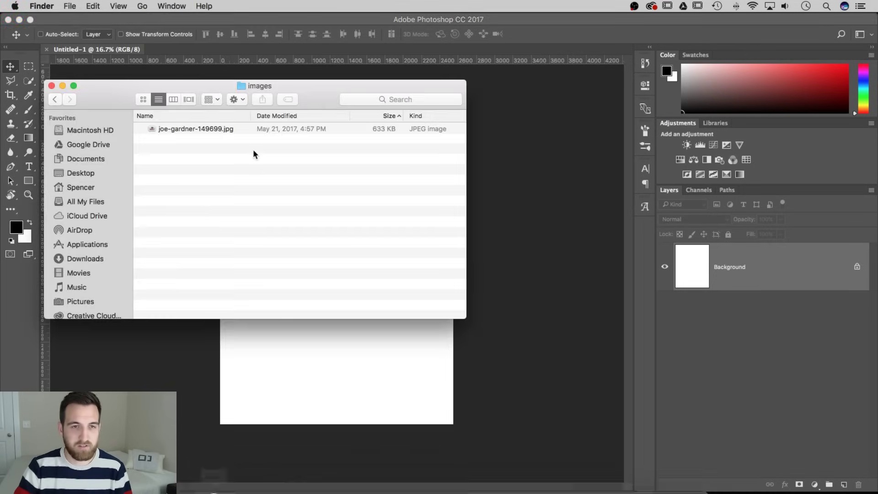
pyautogui.click(199, 129)
pyautogui.moveTo(169, 132); pyautogui.dragTo(578, 476)
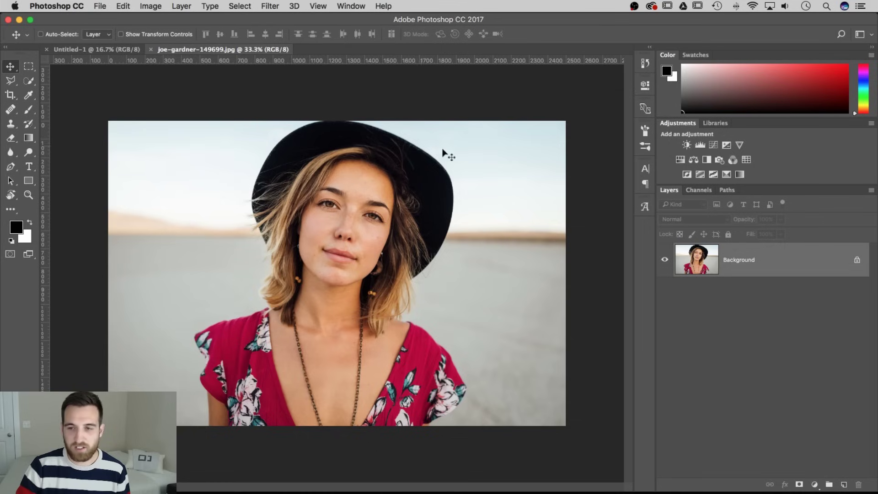
# Step: Select all of the photo and paste it into Untitled-1 as Layer 1
pyautogui.press('super+a')
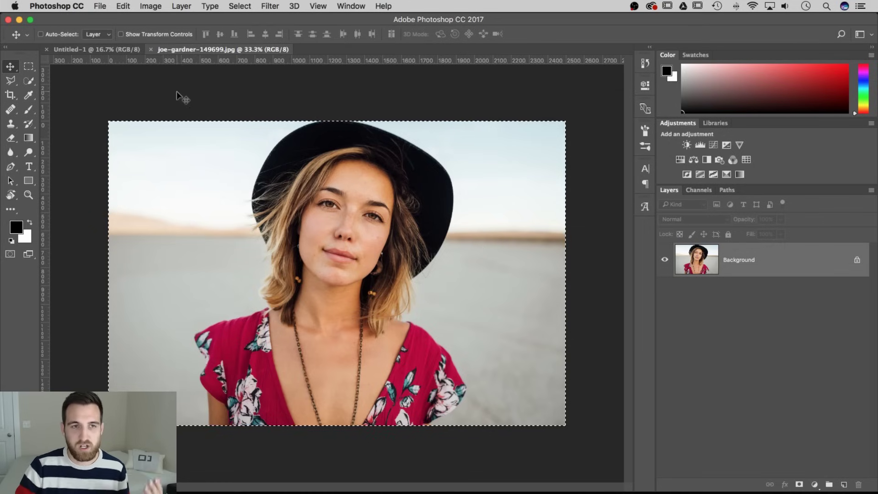
pyautogui.click(76, 49)
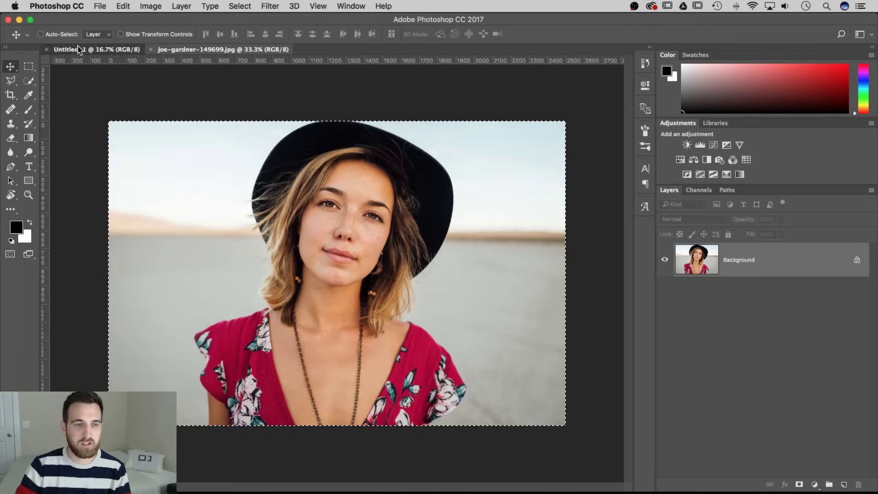
pyautogui.press('super+v')
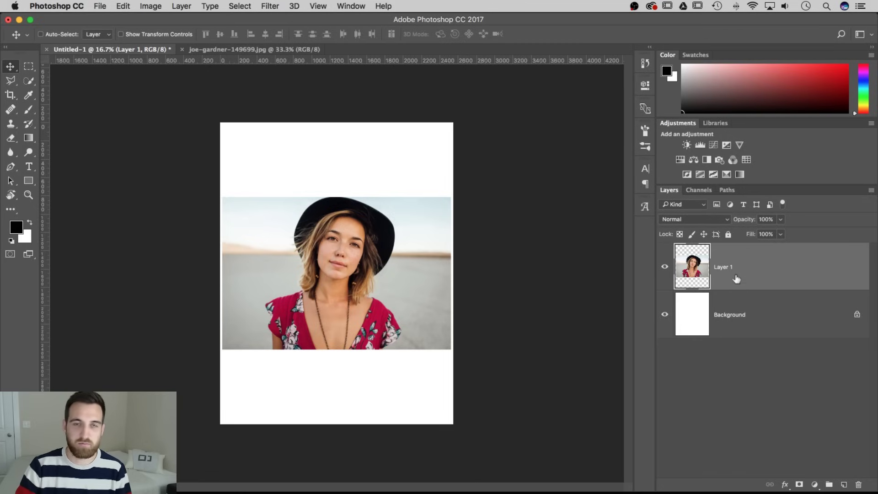
# Step: Zoom in on the page and shrink Layer 1 to a tiny thumbnail
pyautogui.press('super+plus')
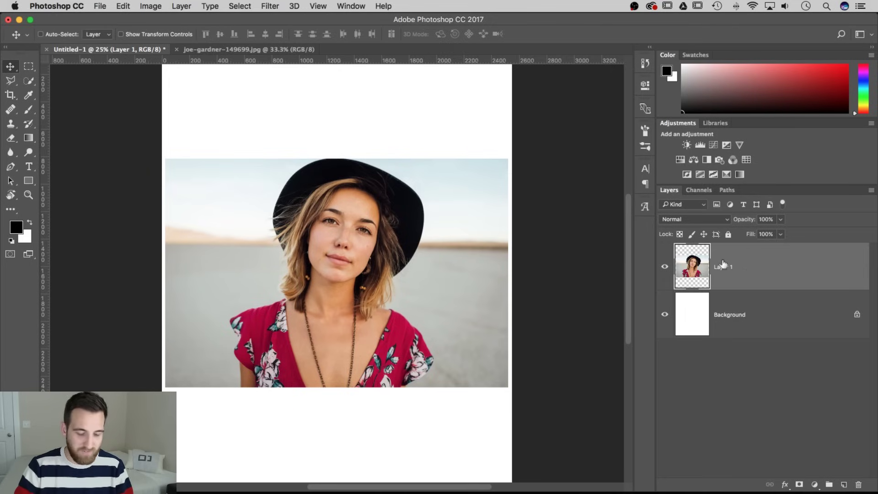
pyautogui.press('super+t')
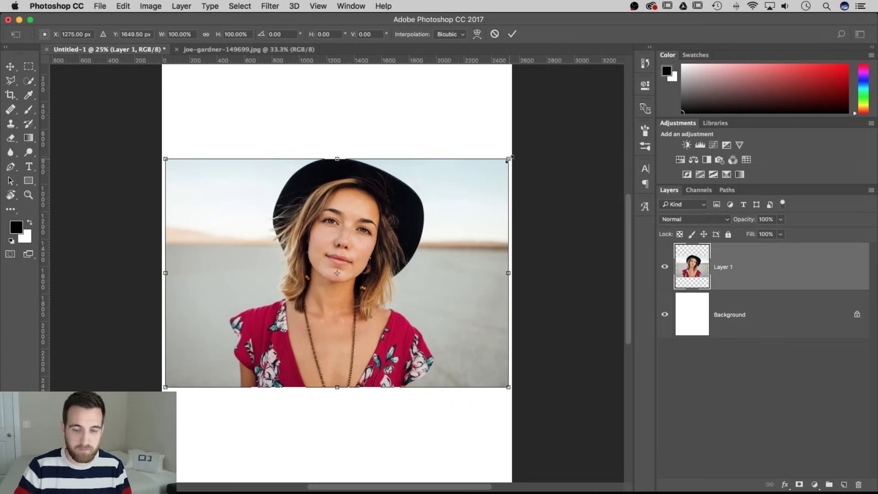
pyautogui.moveTo(507, 160); pyautogui.dragTo(345, 267)
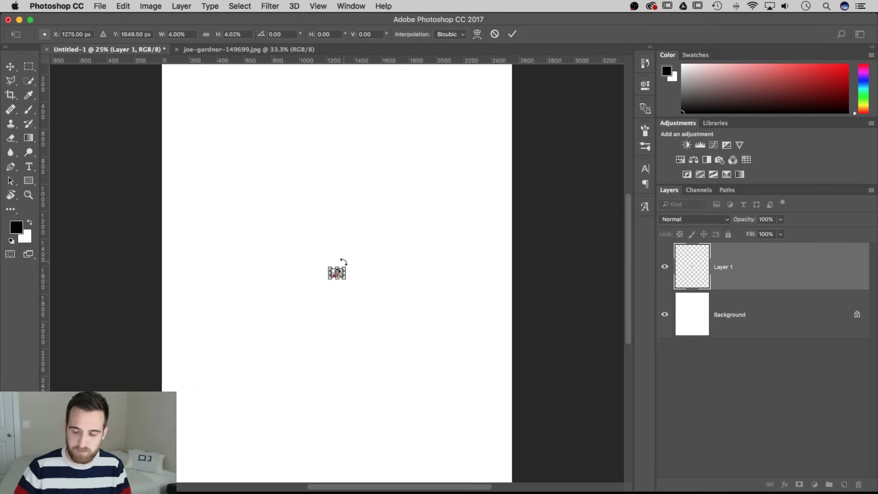
pyautogui.press('Return')
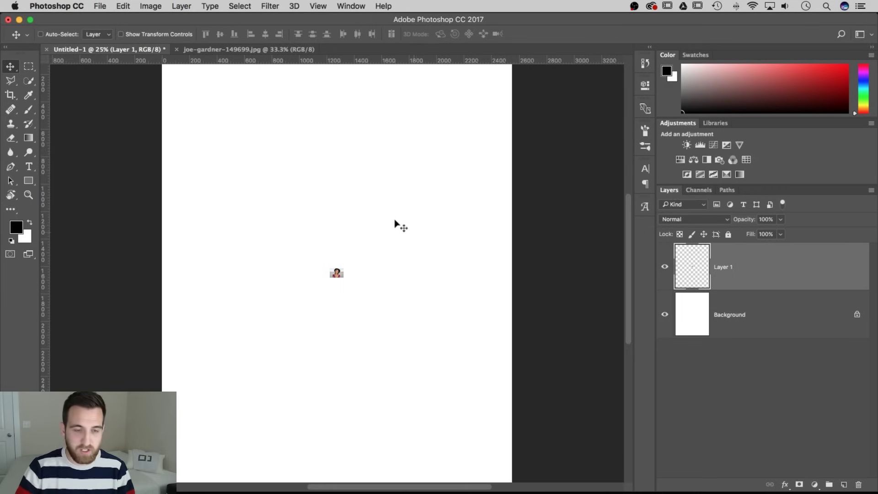
# Step: Enlarge the tiny Layer 1 back across the canvas width, leaving it blurred
pyautogui.press('super+t')
pyautogui.moveTo(346, 267); pyautogui.dragTo(509, 128)
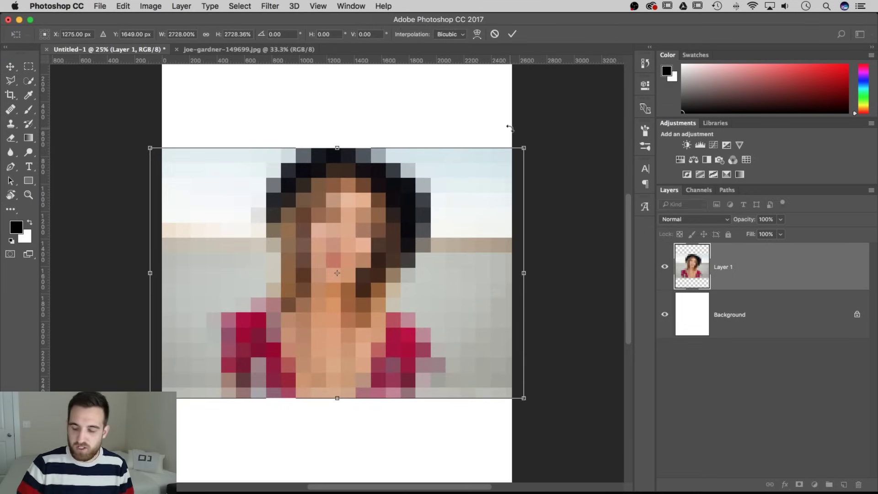
pyautogui.press('Return')
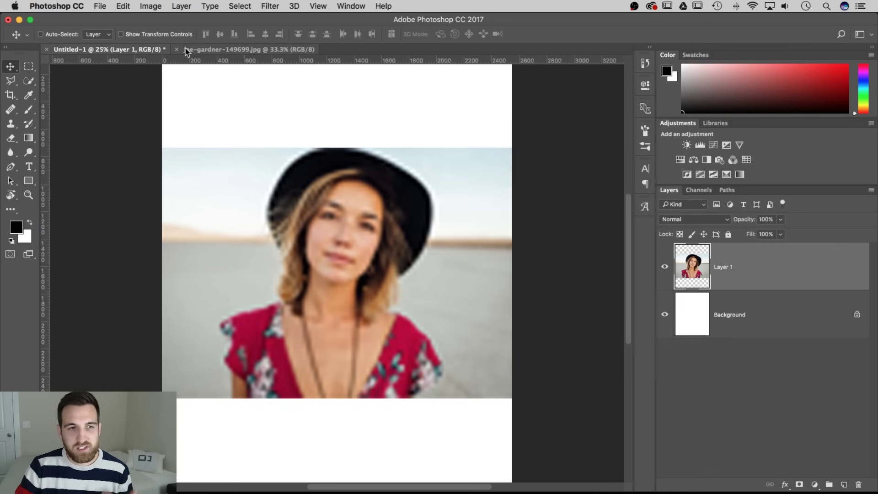
# Step: Place joe-gardner-149699.jpg from Finder onto Untitled-1 as an embedded layer at 24.48%
pyautogui.click(197, 50)
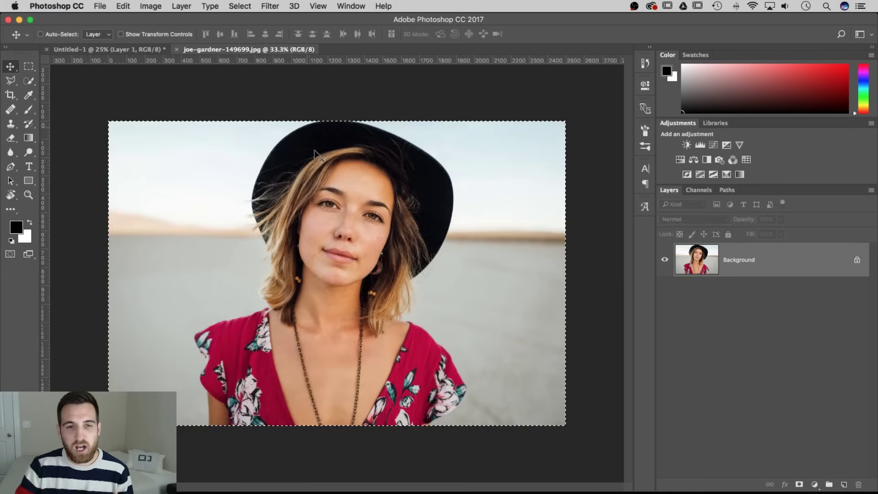
pyautogui.click(117, 48)
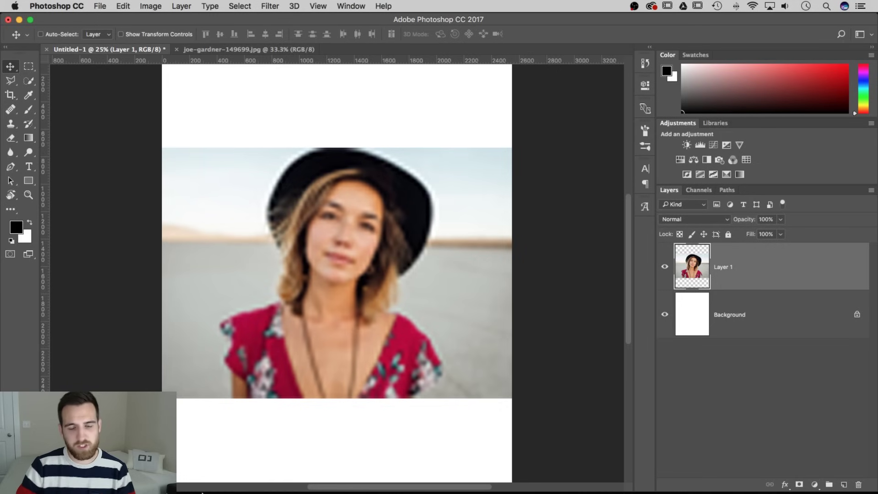
pyautogui.moveTo(214, 492)
pyautogui.click(190, 478)
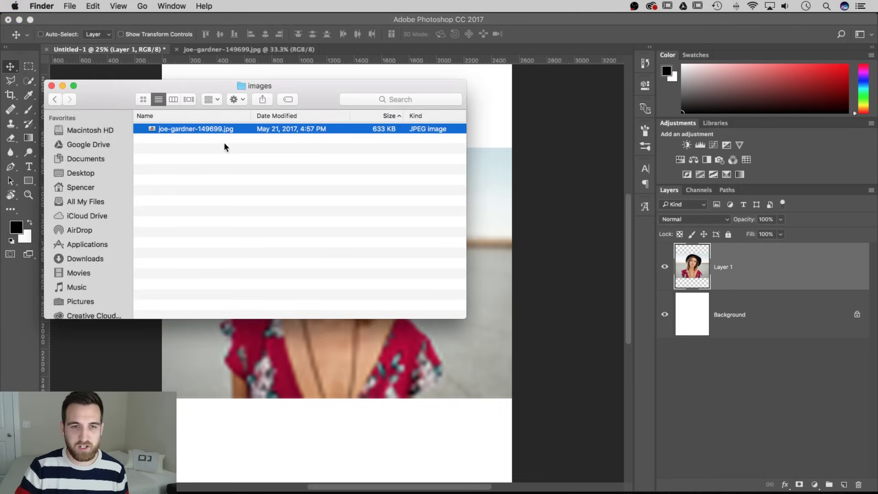
pyautogui.moveTo(338, 84); pyautogui.dragTo(304, 87)
pyautogui.moveTo(148, 133); pyautogui.dragTo(459, 204)
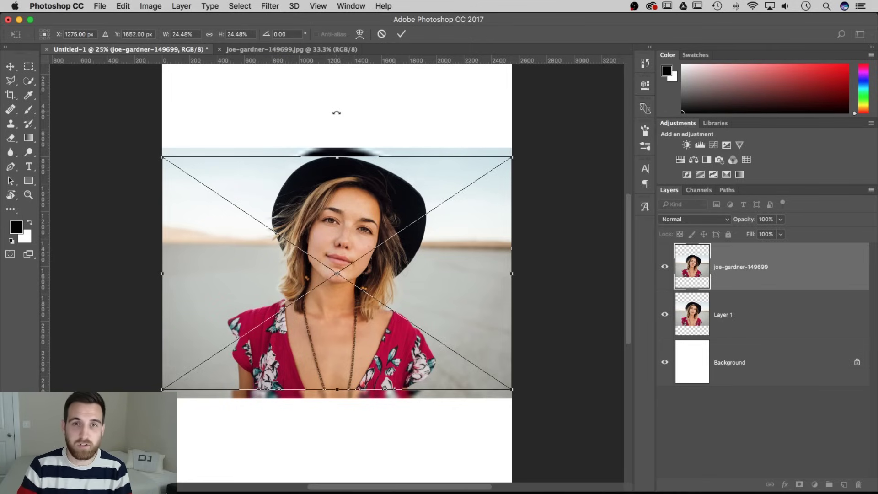
pyautogui.press('Return')
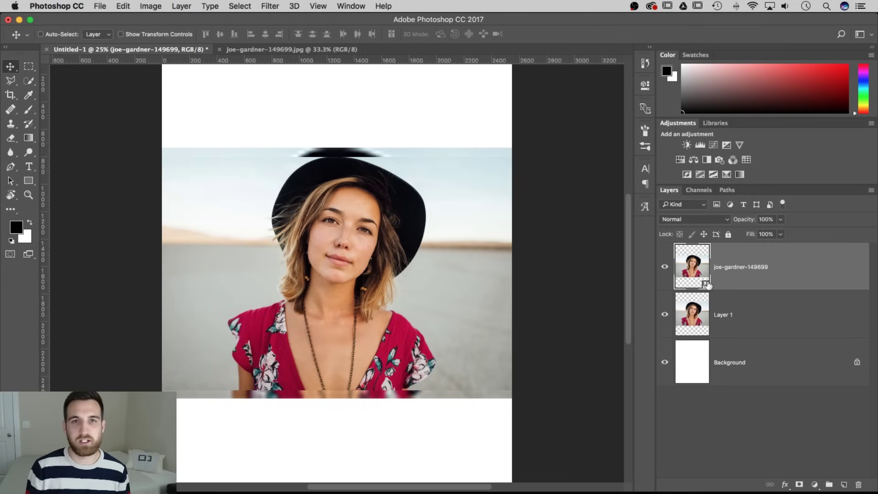
# Step: Shrink the placed joe-gardner-149699 smart object to a tiny speck
pyautogui.press('super+t')
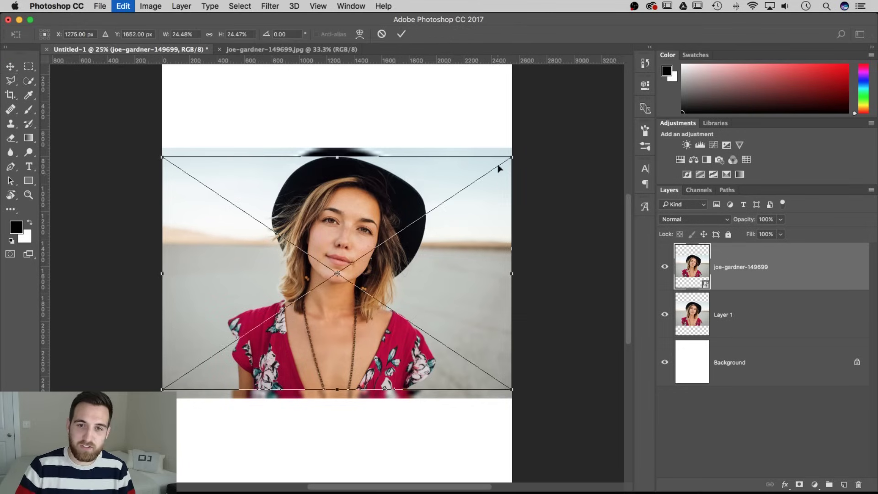
pyautogui.moveTo(514, 156); pyautogui.dragTo(345, 262)
pyautogui.press('Return')
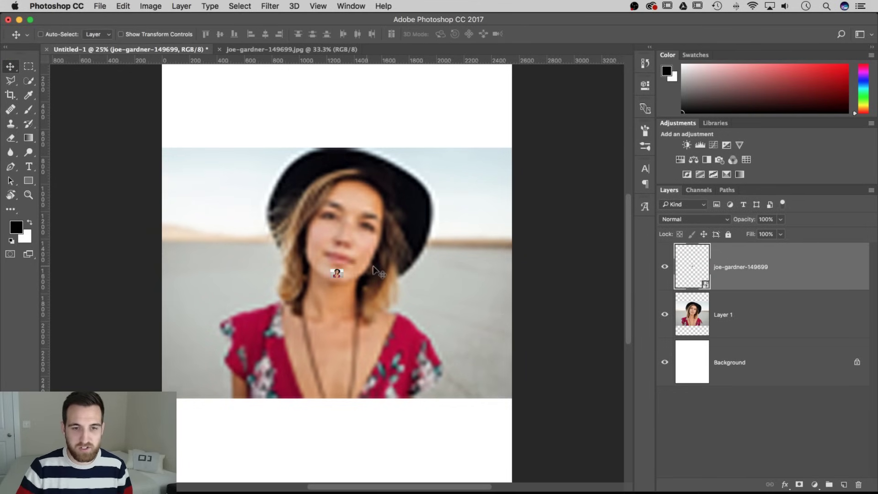
# Step: Scale the tiny smart object back up to about 26%, keeping it sharp
pyautogui.press('super+t')
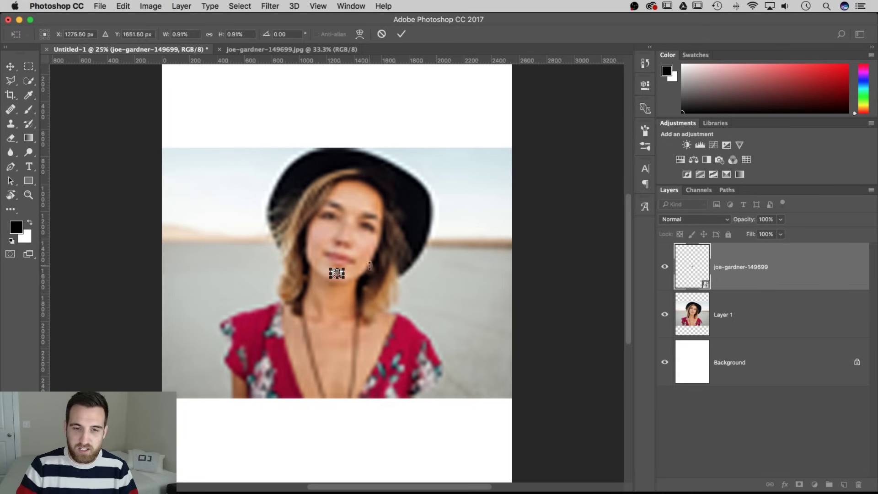
pyautogui.moveTo(346, 268); pyautogui.dragTo(514, 133)
pyautogui.press('Return')
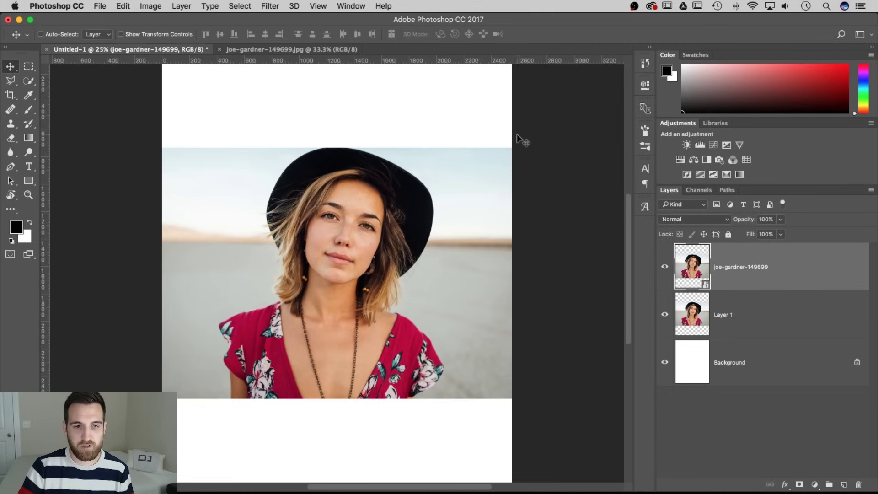
pyautogui.press('super+t')
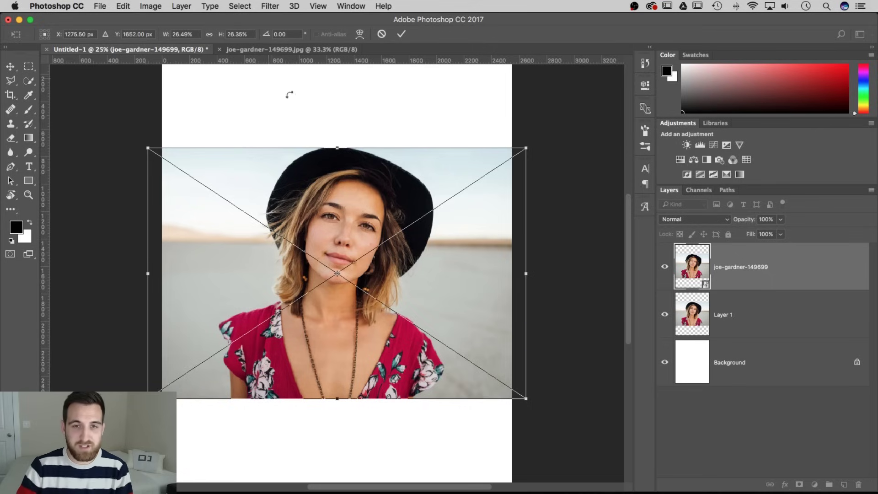
# Step: Zoom out and enlarge the smart-object photo well past the page edges
pyautogui.press('super+minus')
pyautogui.press('super+minus')
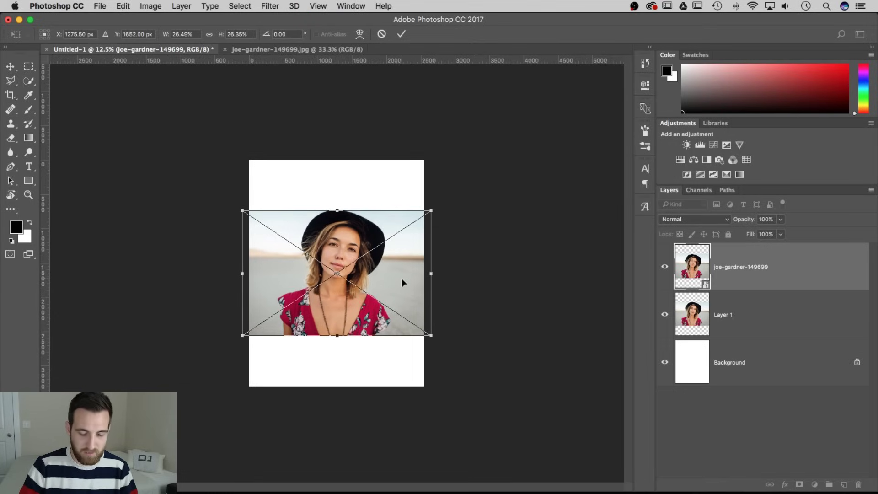
pyautogui.moveTo(431, 211); pyautogui.dragTo(572, 68)
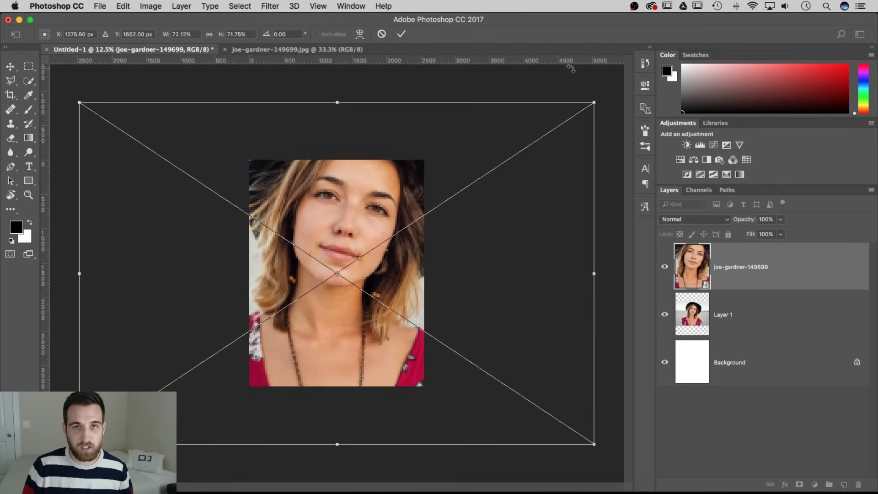
pyautogui.press('Return')
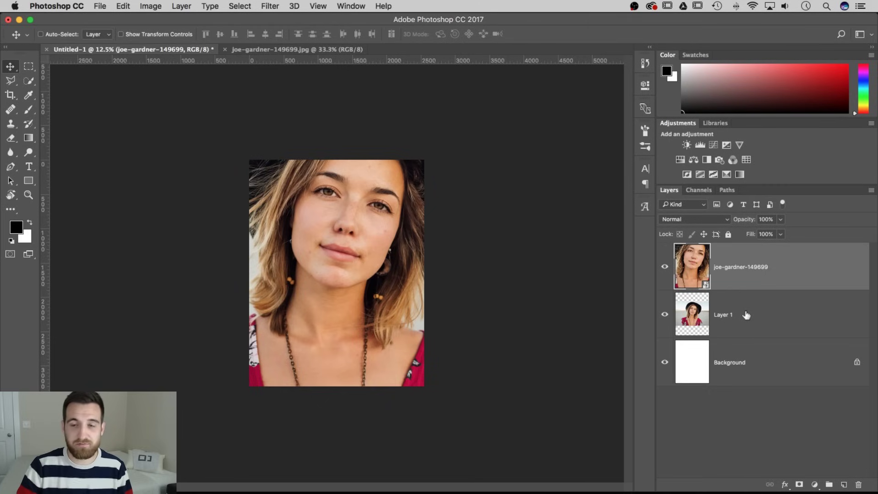
# Step: Move Layer 1 above the smart object and enlarge it, leaving it heavily pixelated
pyautogui.moveTo(749, 314); pyautogui.dragTo(749, 250)
pyautogui.press('super+t')
pyautogui.moveTo(428, 214); pyautogui.dragTo(575, 63)
pyautogui.press('Return')
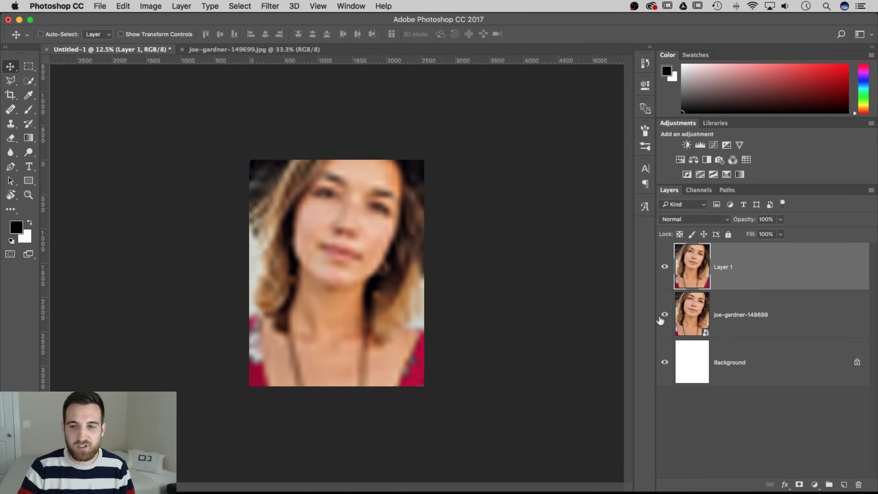
pyautogui.click(665, 267)
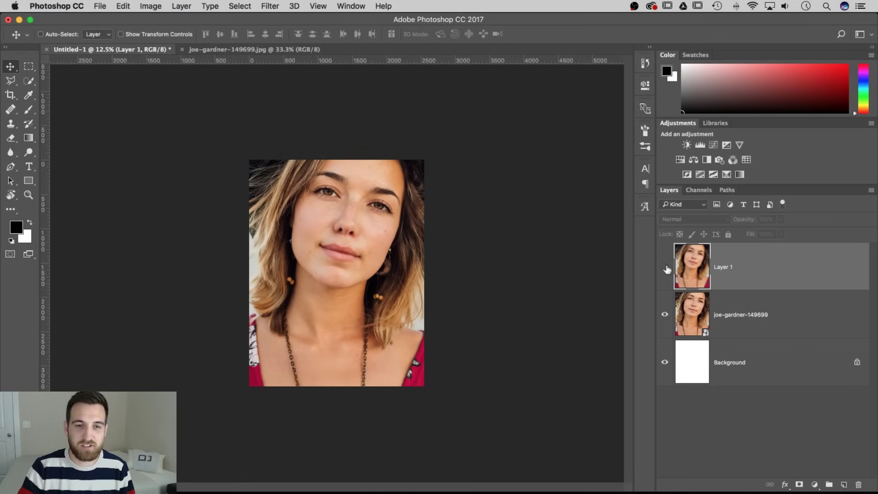
pyautogui.click(665, 268)
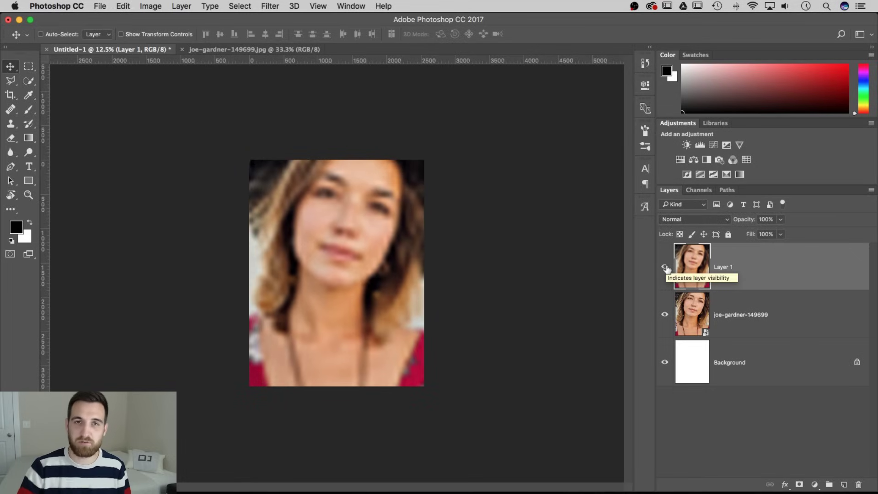
pyautogui.moveTo(219, 471)
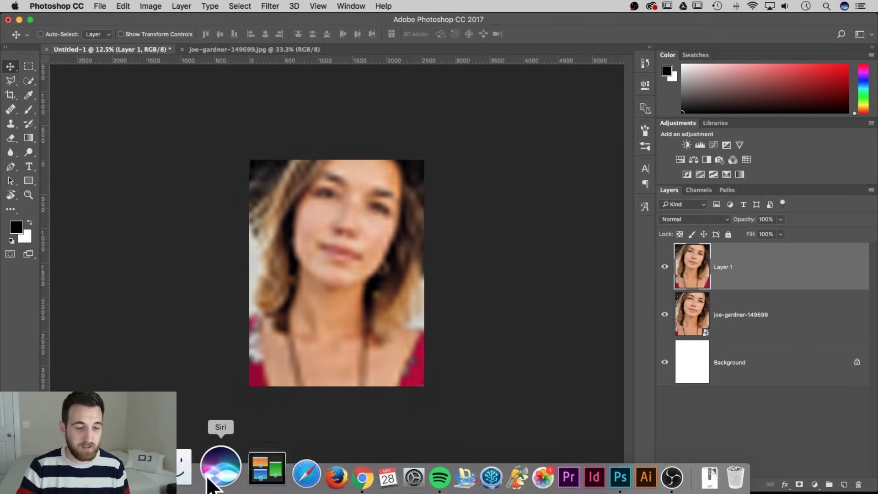
pyautogui.click(189, 473)
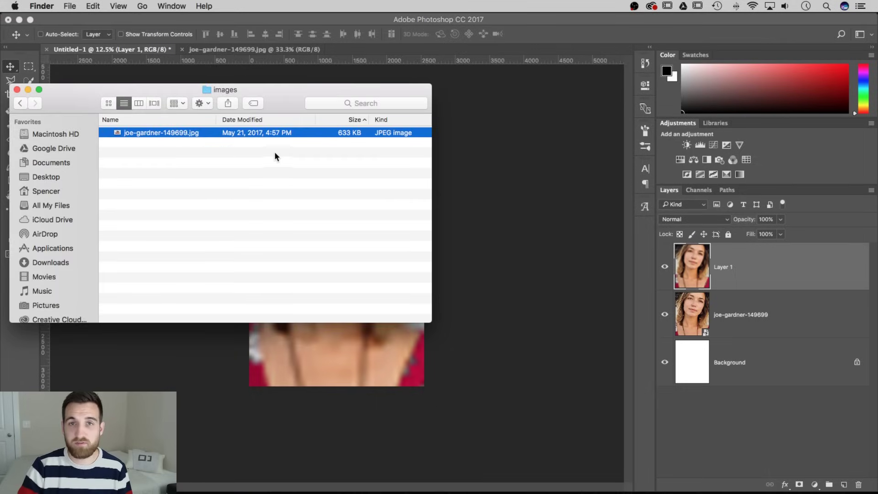
pyautogui.click(482, 182)
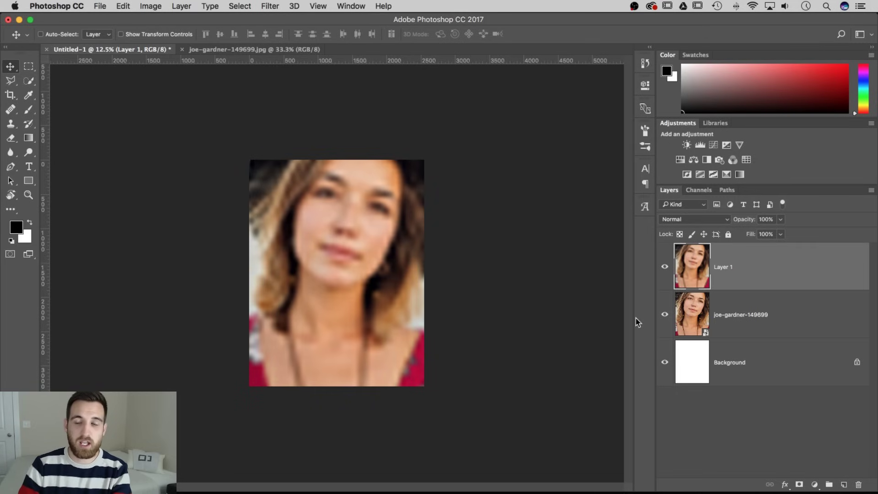
# Step: Place Embedded joe-gardner-149699.jpg from the images folder at its default 24.48% size
pyautogui.click(100, 6)
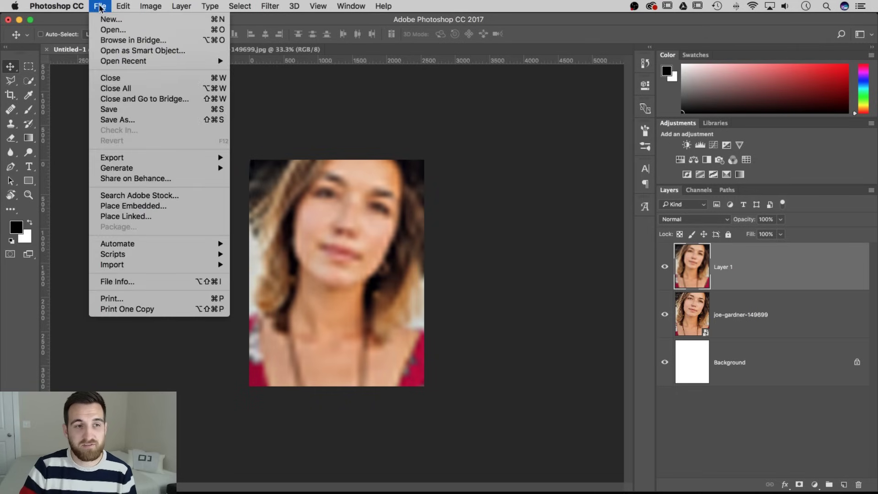
pyautogui.click(152, 207)
pyautogui.doubleClick(215, 93)
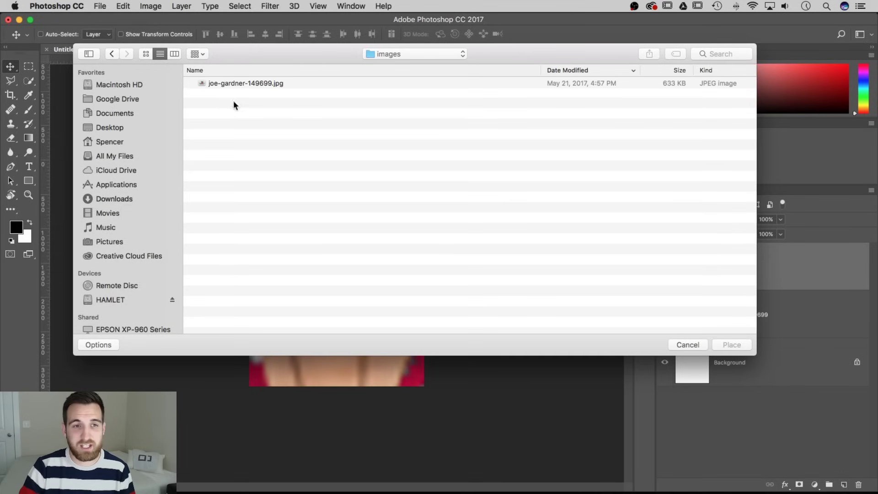
pyautogui.click(262, 84)
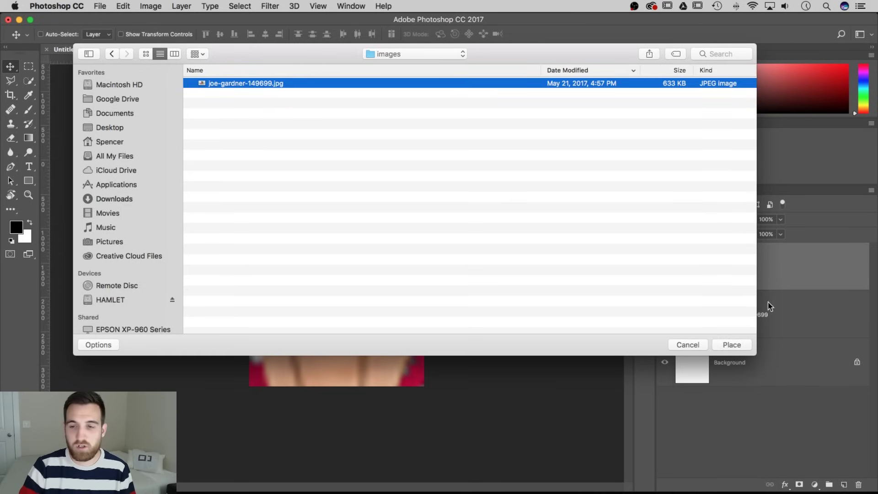
pyautogui.click(731, 344)
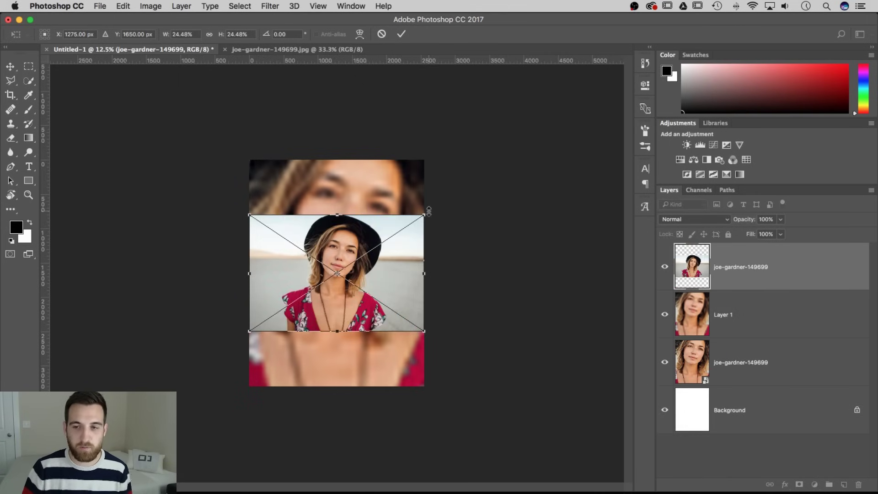
pyautogui.press('Return')
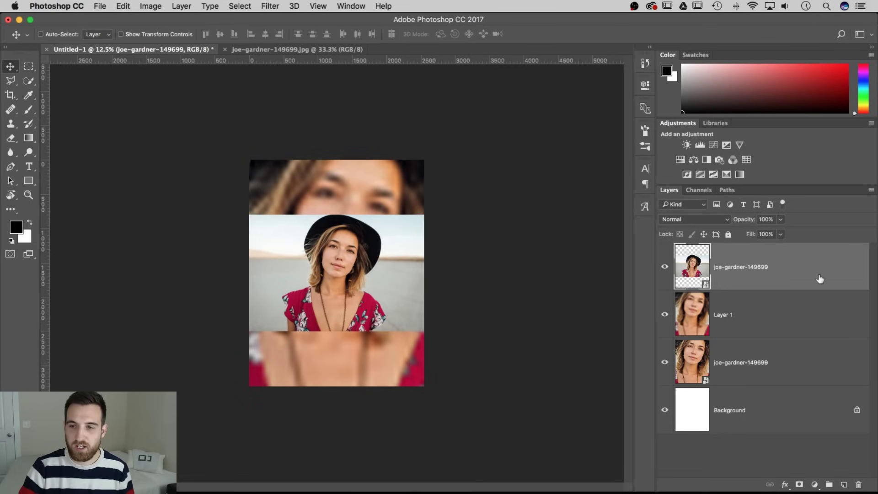